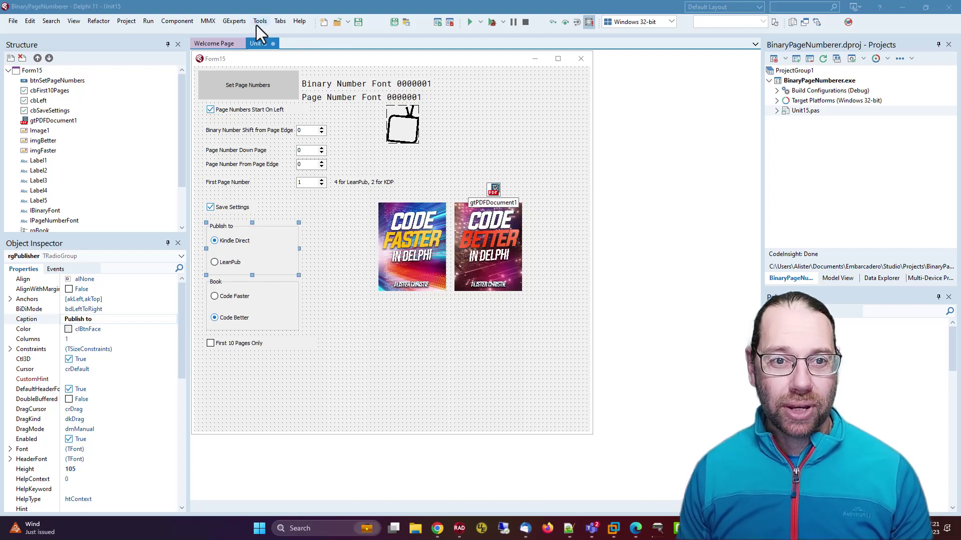
- Jump from the lBinaryFont name in the code to its label on the form with Ctrl+Shift+F
click(236, 20)
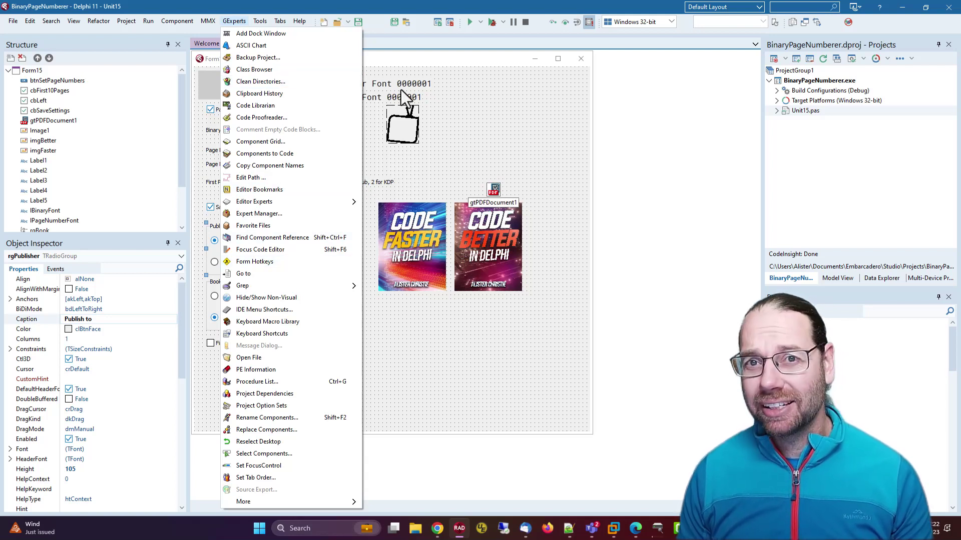
click(451, 90)
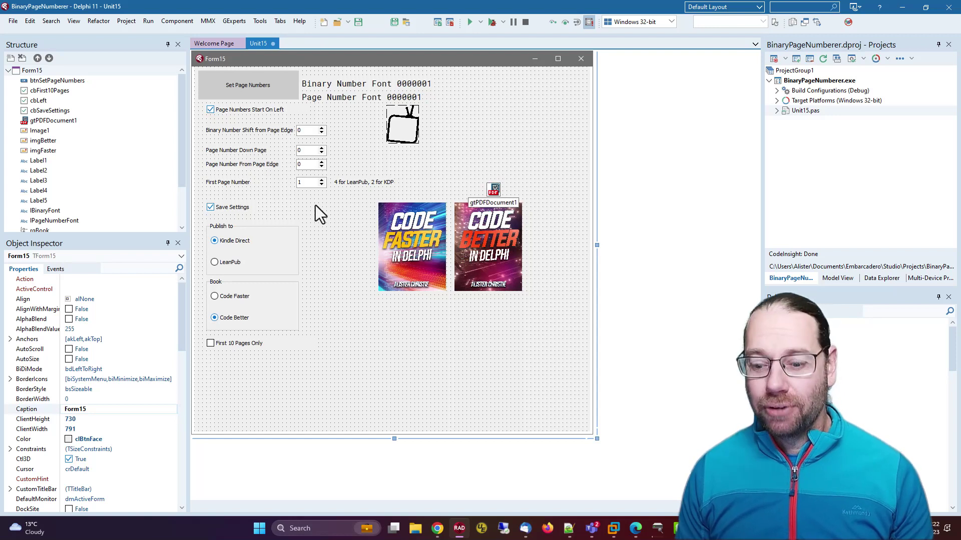
key(F12)
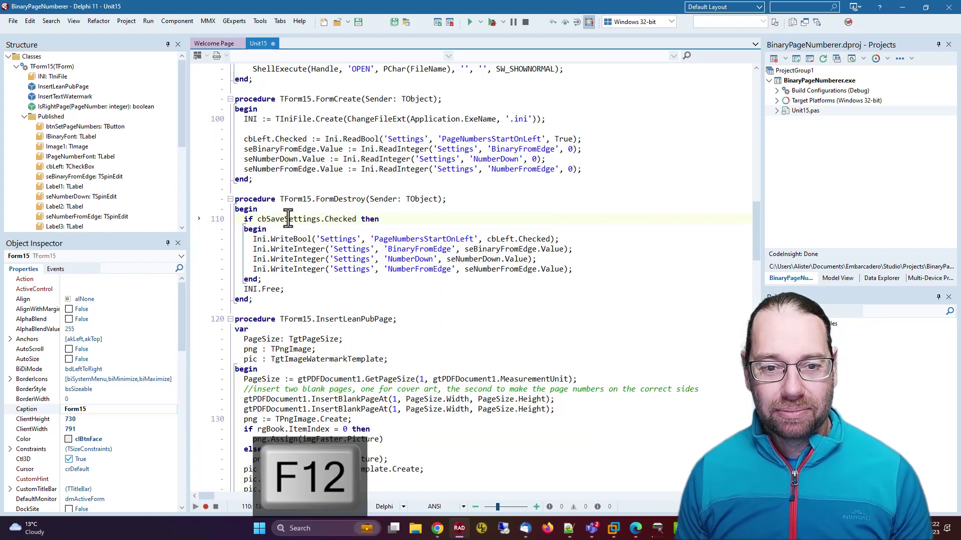
scroll(385, 238, down, 8)
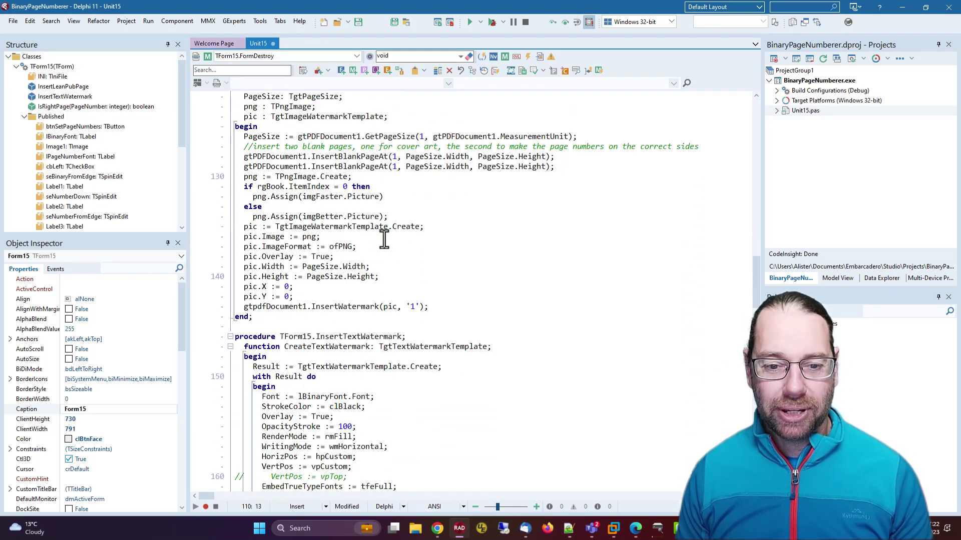
scroll(384, 239, down, 3)
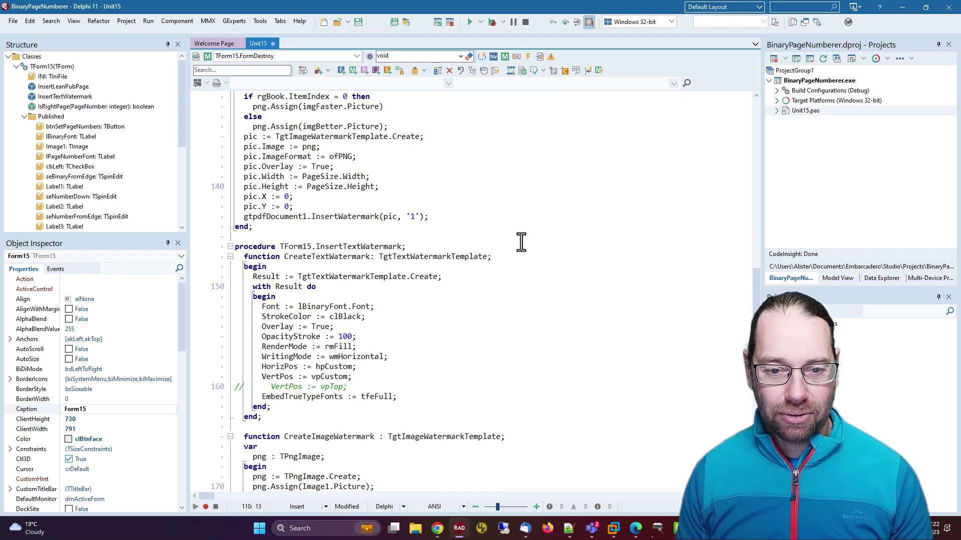
scroll(521, 334, down, 1)
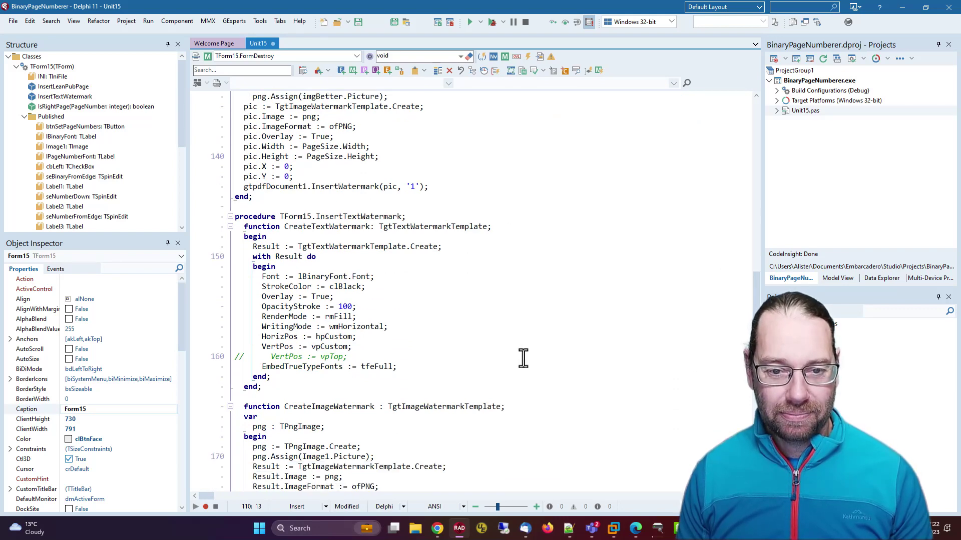
click(326, 278)
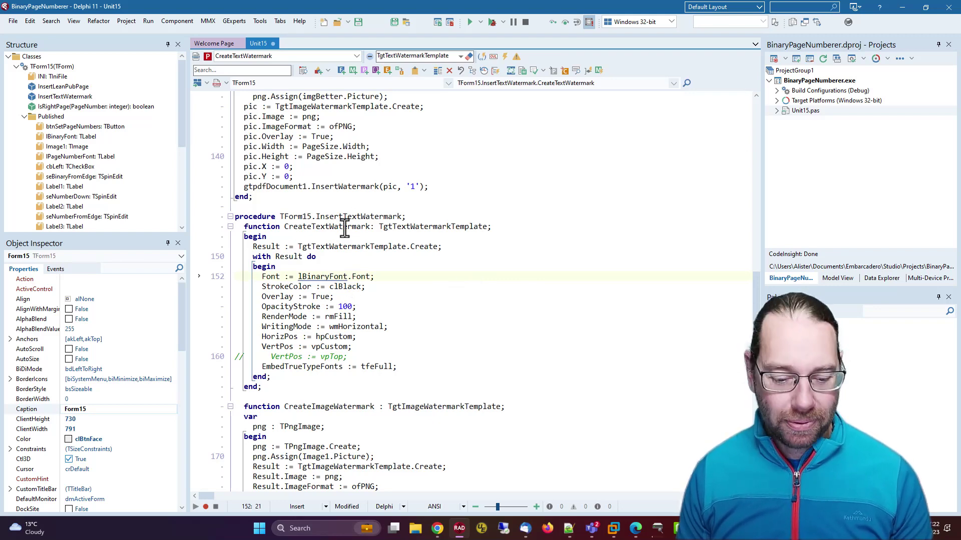
key(ctrl+shift+f)
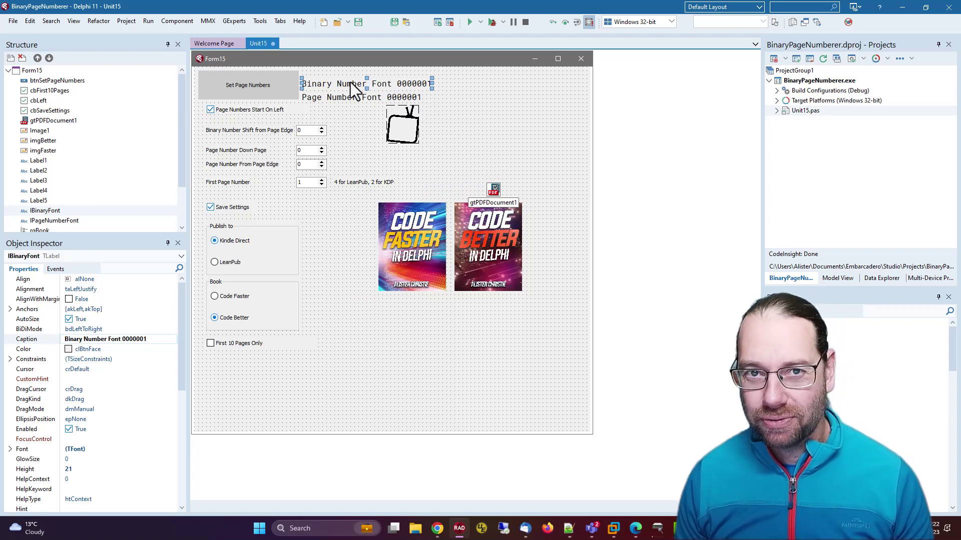
- Open Find In Files, move it higher, cancel it, then browse the Search menu and select Form15
key(ctrl+shift+f)
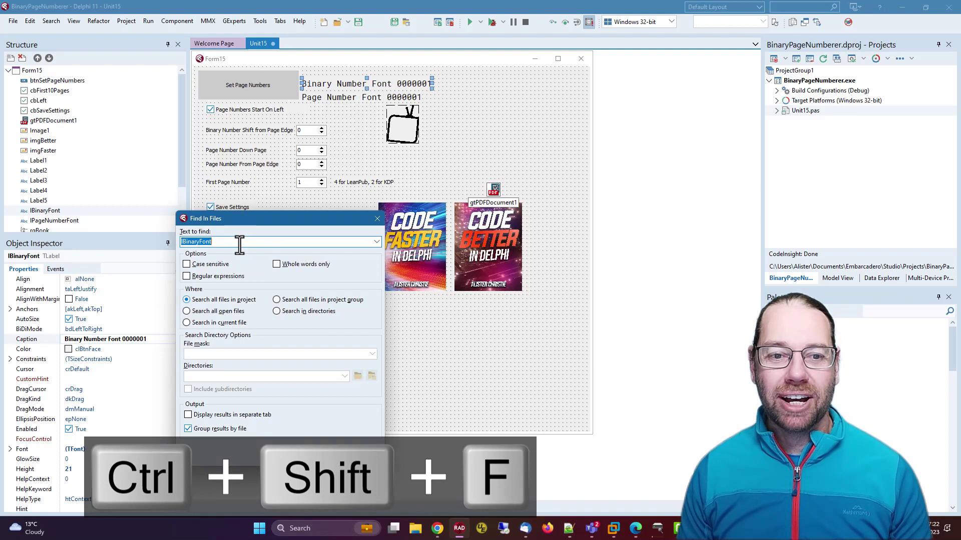
drag(277, 219, 312, 174)
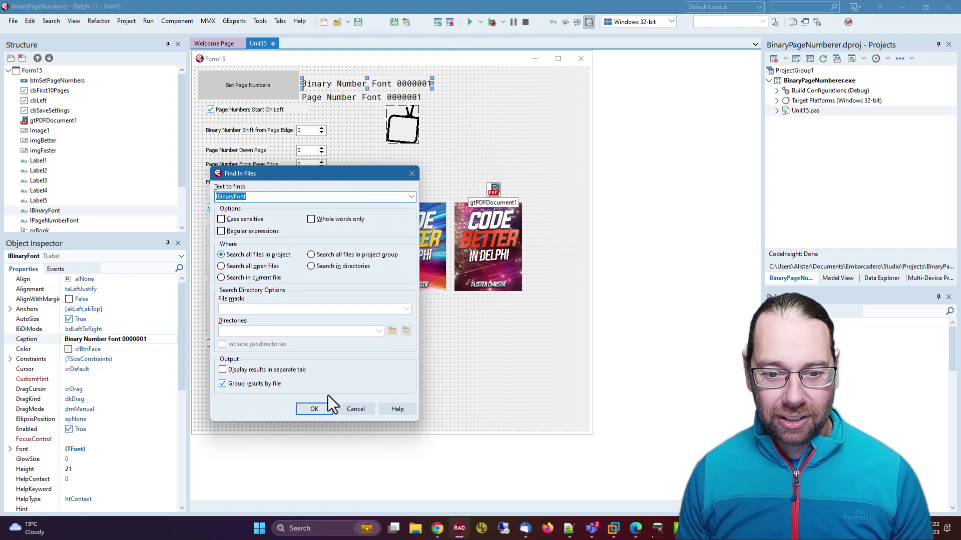
click(354, 409)
click(50, 20)
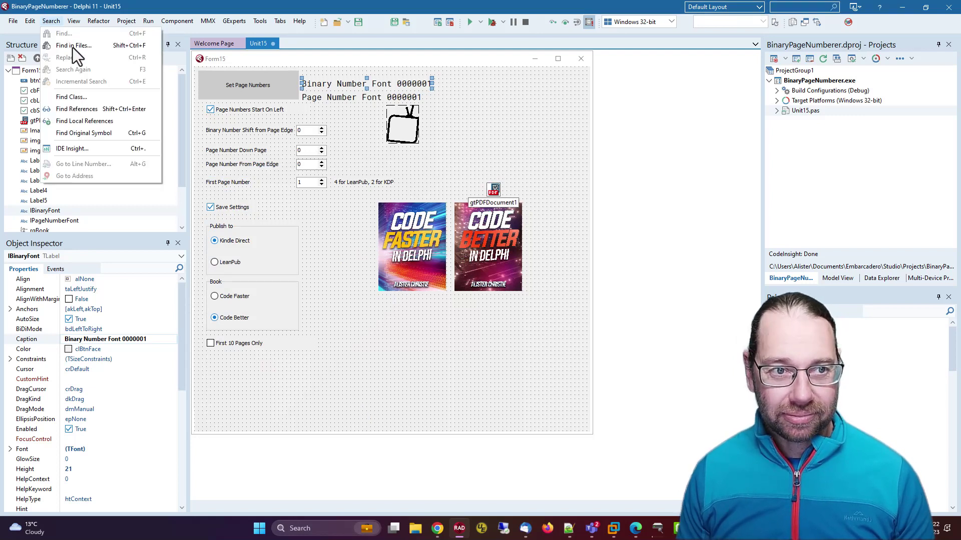
click(359, 228)
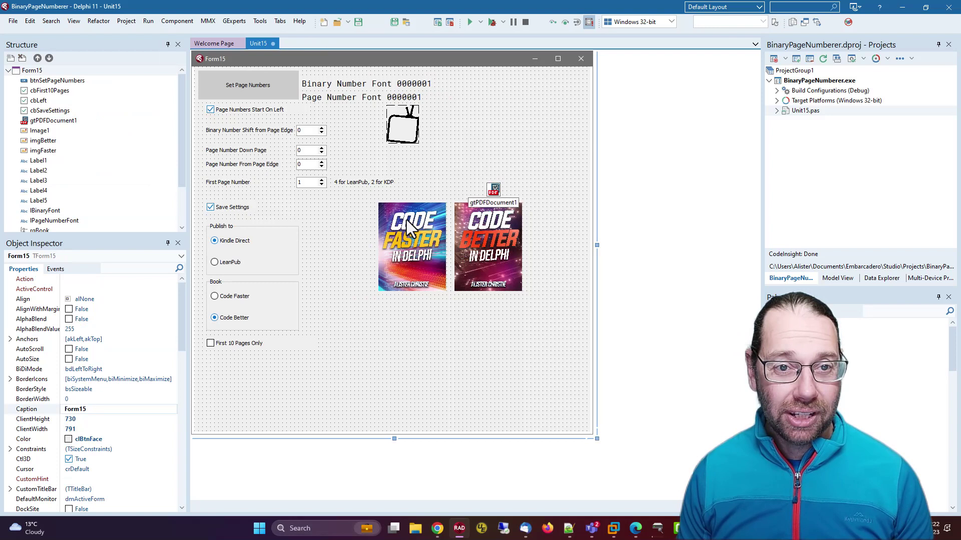
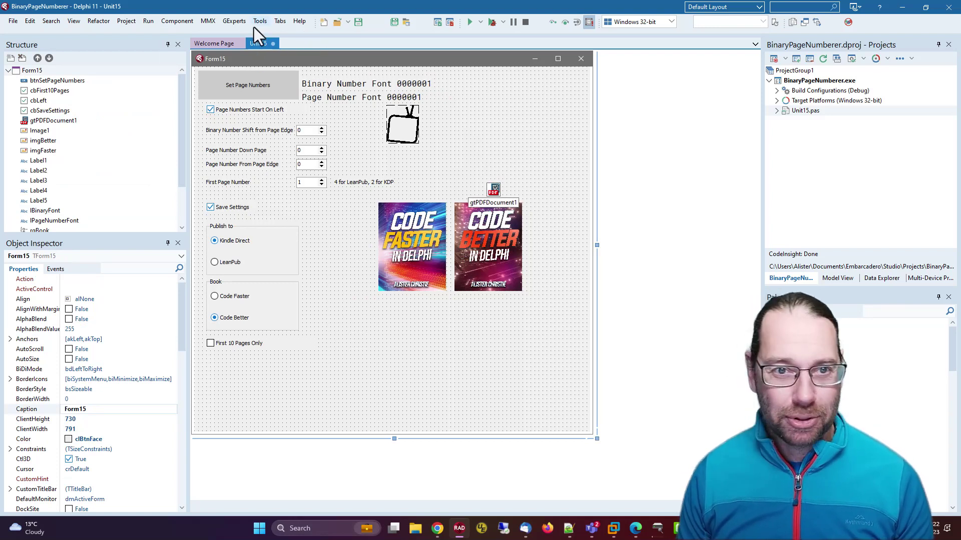
- Open the GExperts Configuration dialog from the GExperts > More menu
click(238, 22)
mouse_move(285, 501)
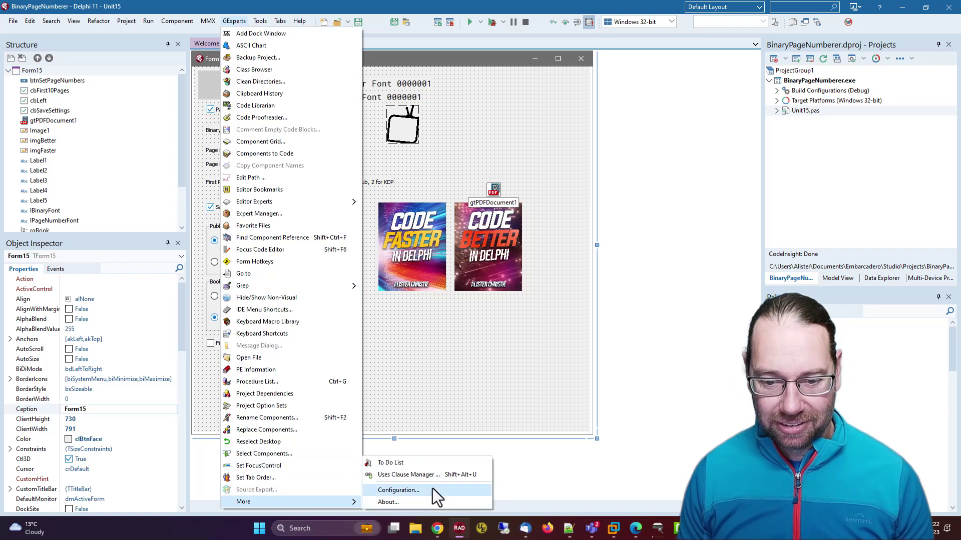
click(398, 490)
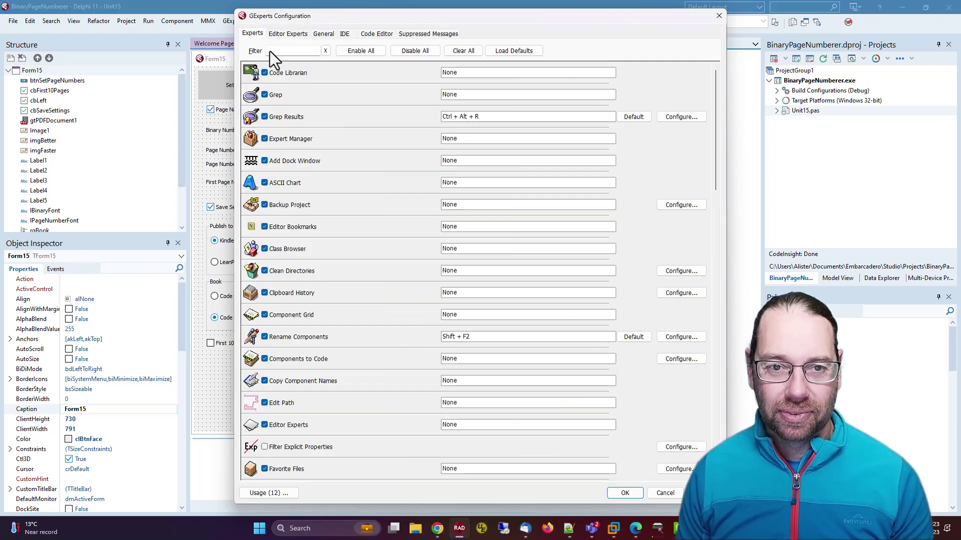
text(com)
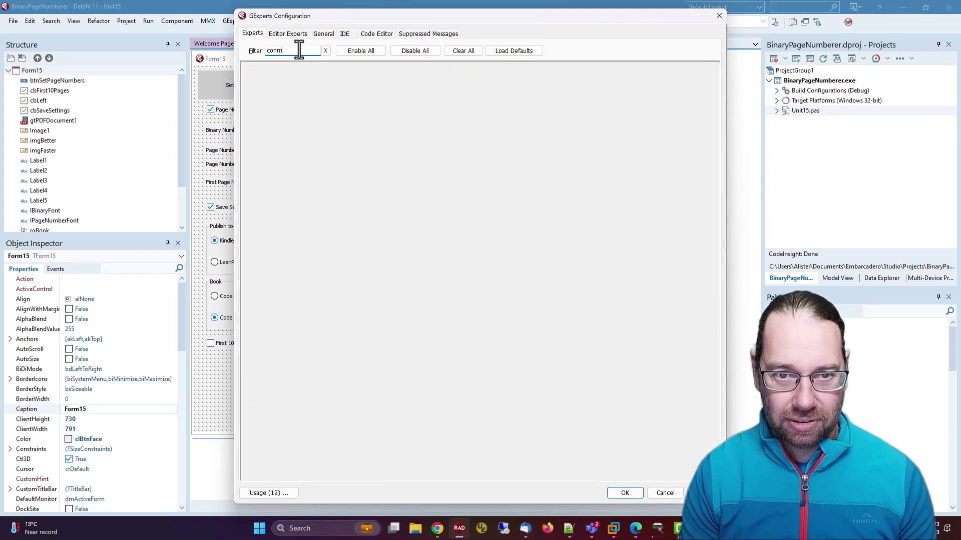
text(p)
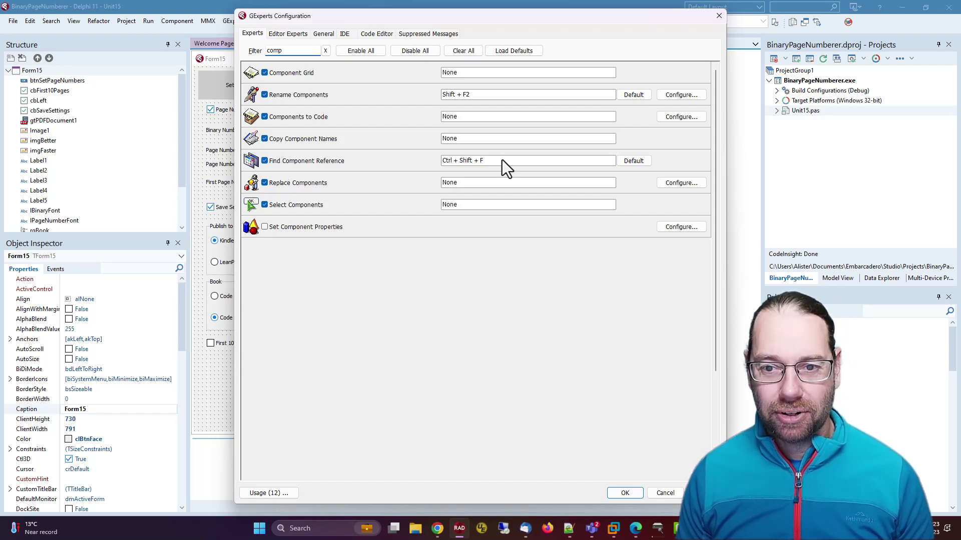
- Assign Ctrl+Shift+Alt+F to Find Component Reference, then restore its default shortcut
key(ctrl+shift+alt+f)
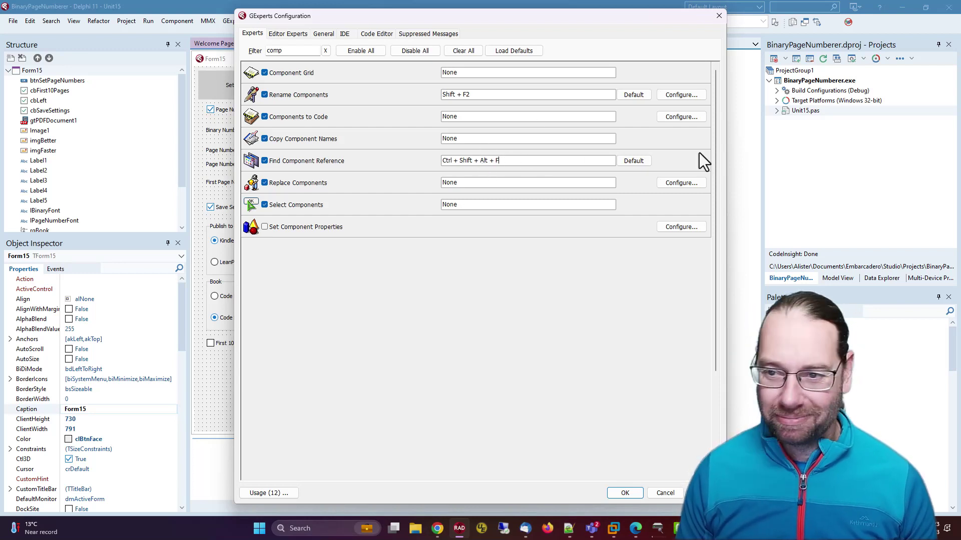
click(633, 161)
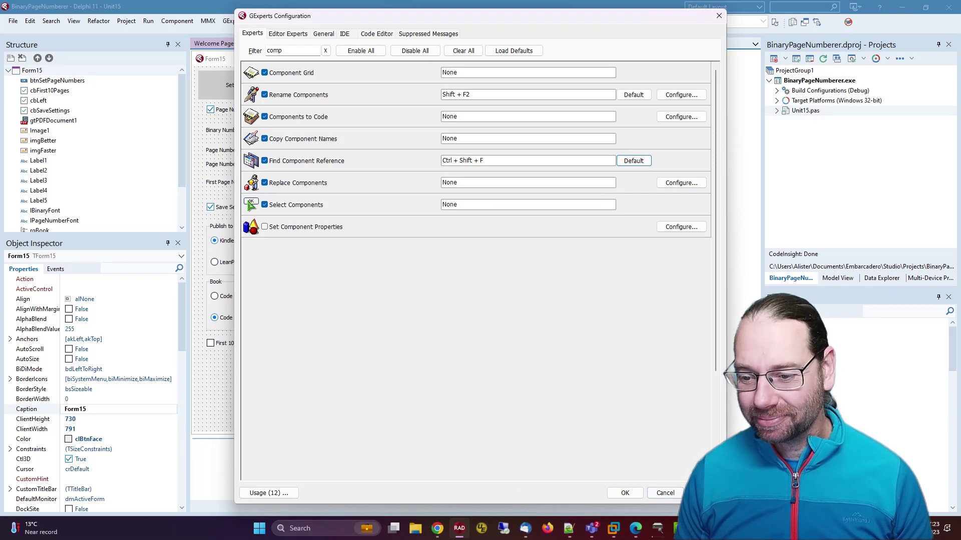
- Cancel the GExperts settings and switch from the form to Unit15's code
click(664, 493)
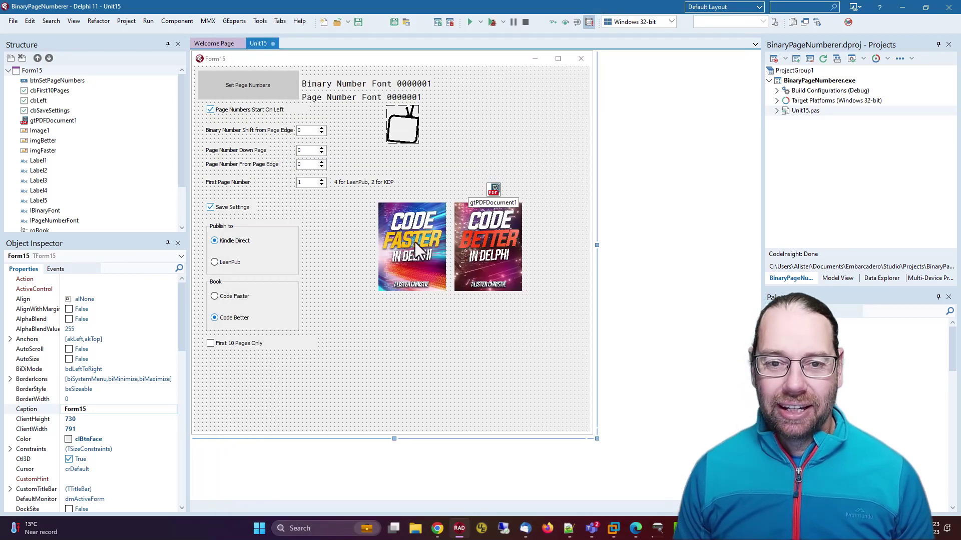
click(344, 208)
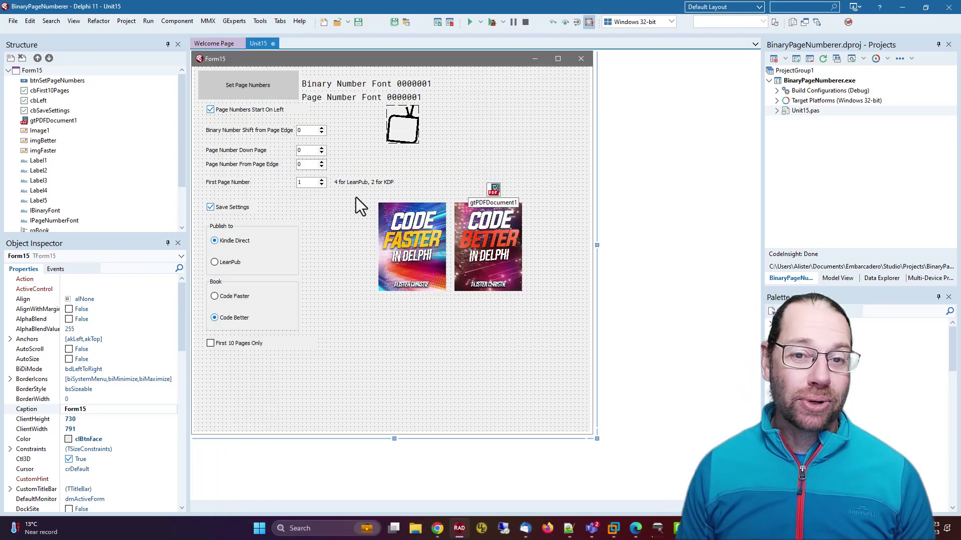
key(F12)
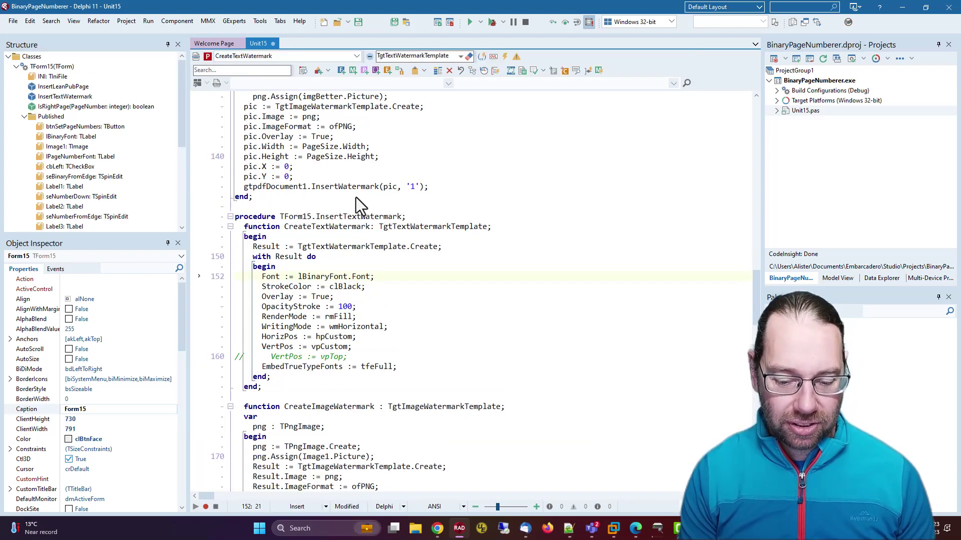
- Add System.IOUtils to Unit15's implementation uses with the Uses Clause Manager
key(shift+alt+u)
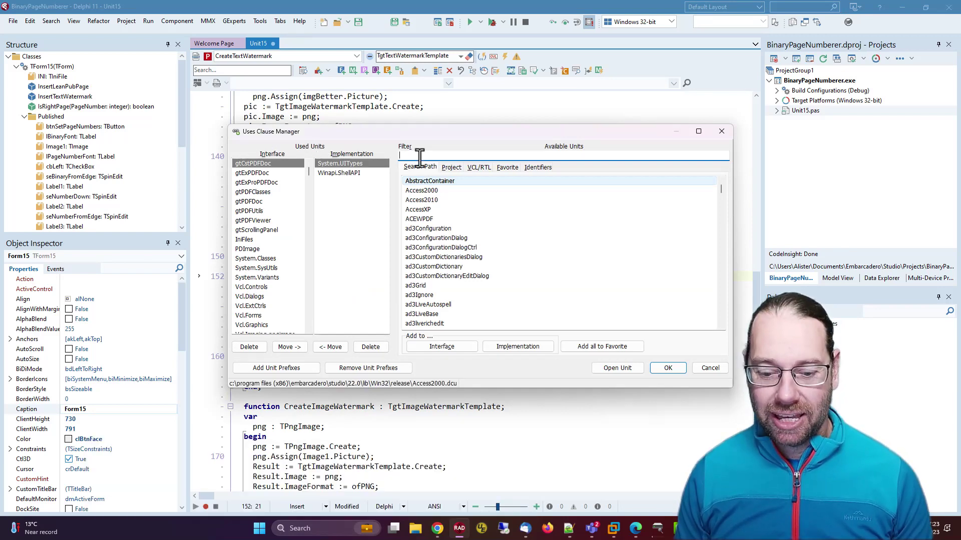
text(iout)
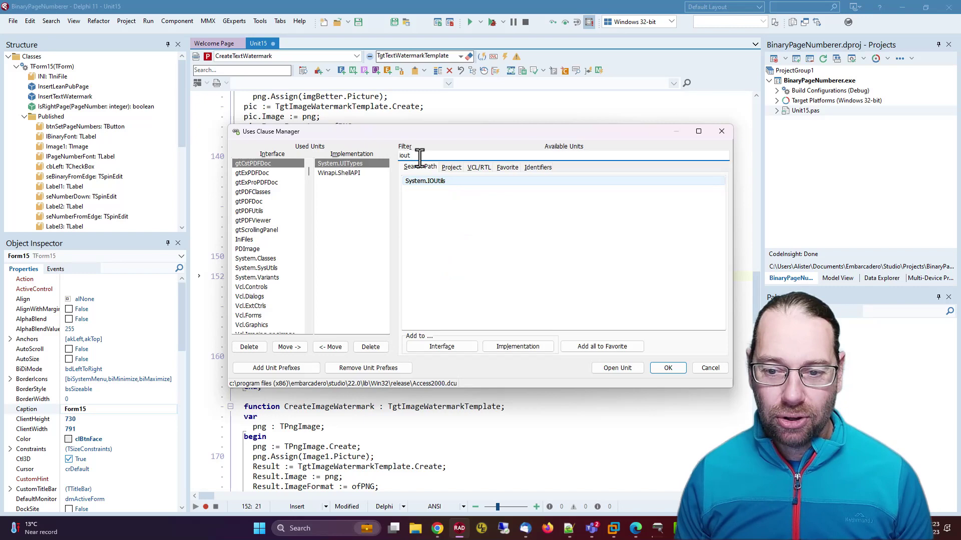
click(517, 346)
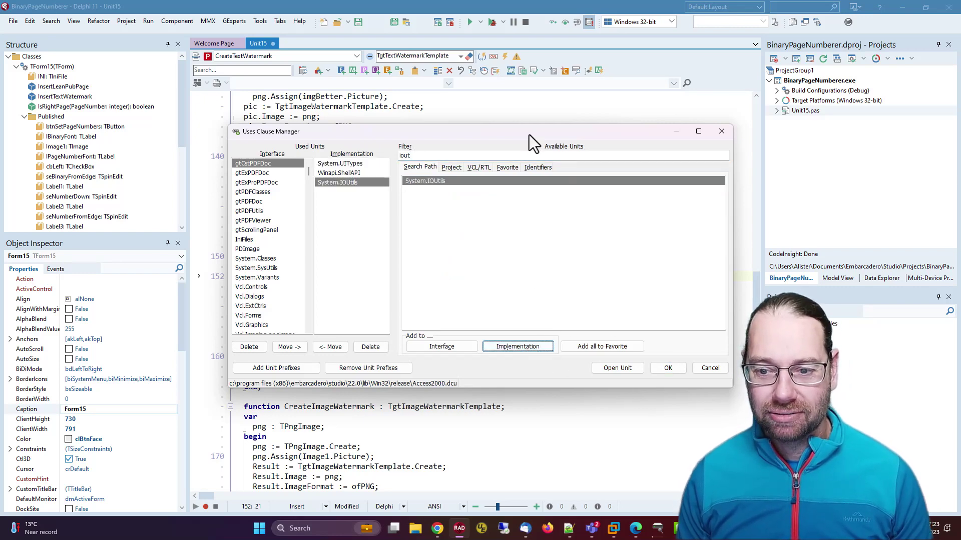
click(669, 368)
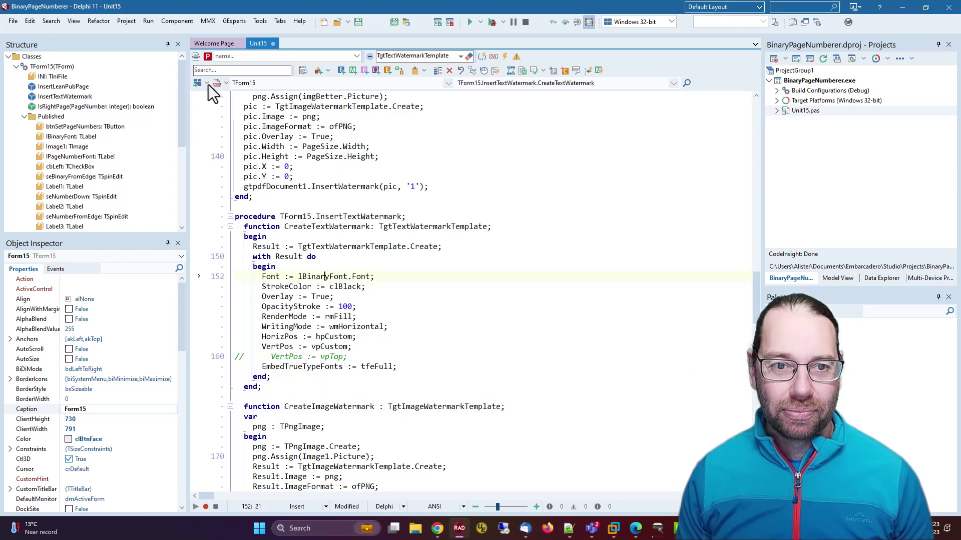
- Jump to the implementation uses, put System.IOUtils on its own line, reopen the Uses Clause Manager
click(227, 82)
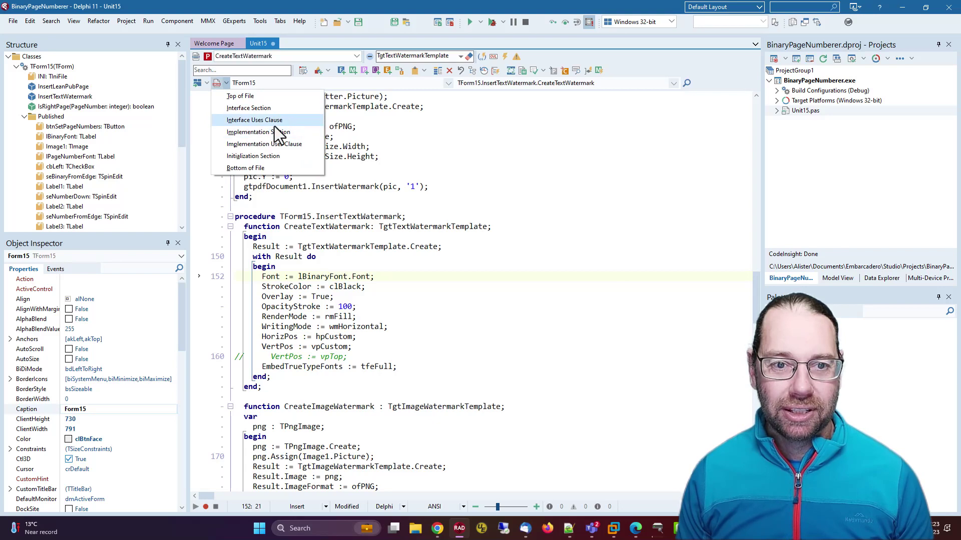
click(290, 143)
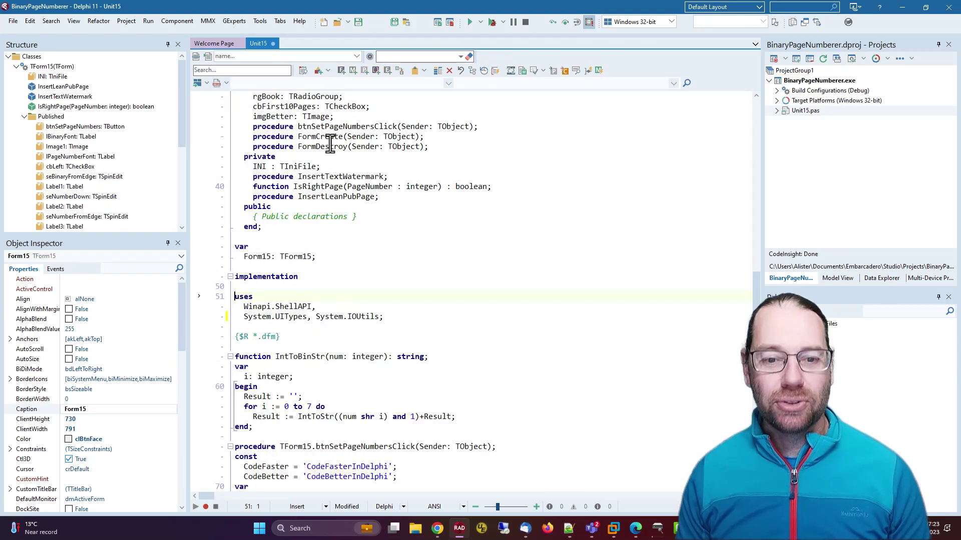
click(312, 317)
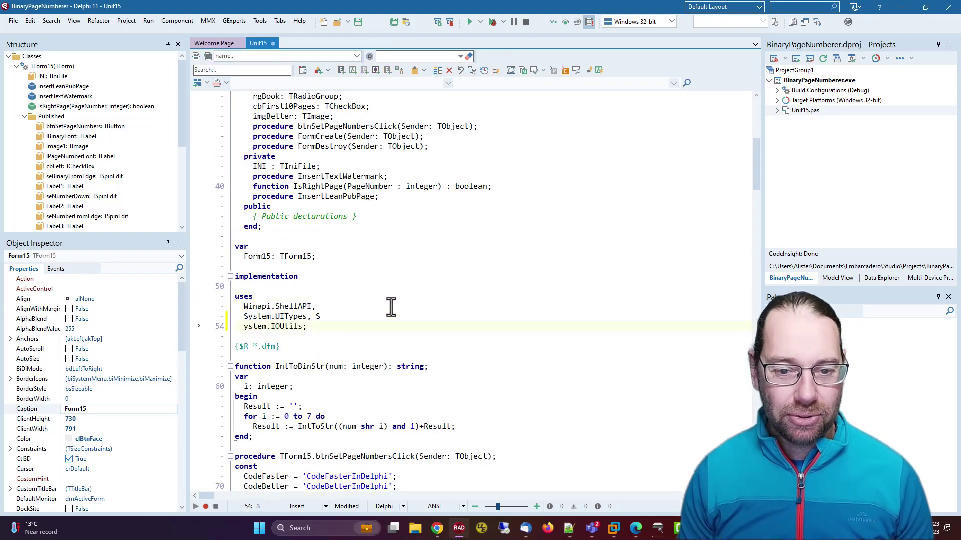
key(Return)
key(BackSpace)
key(Left)
key(Return)
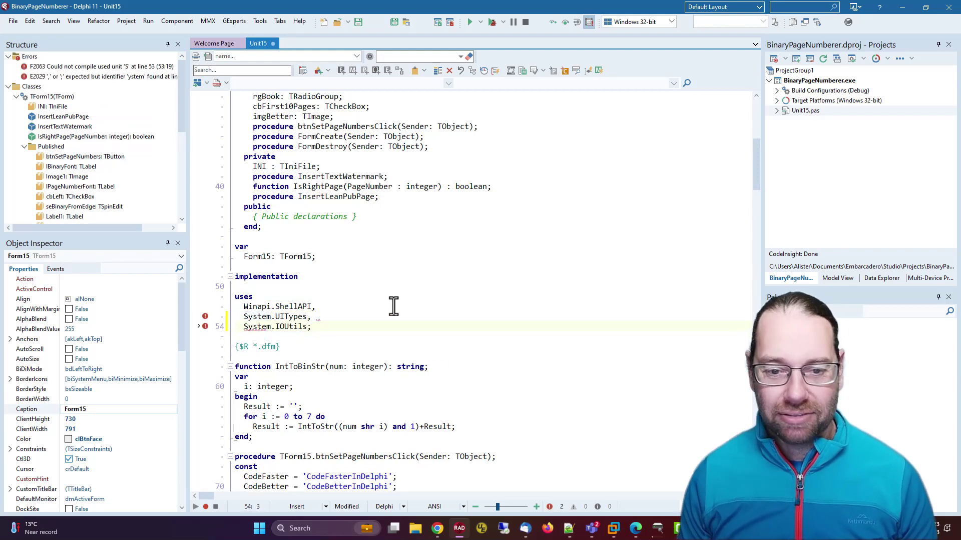
click(373, 297)
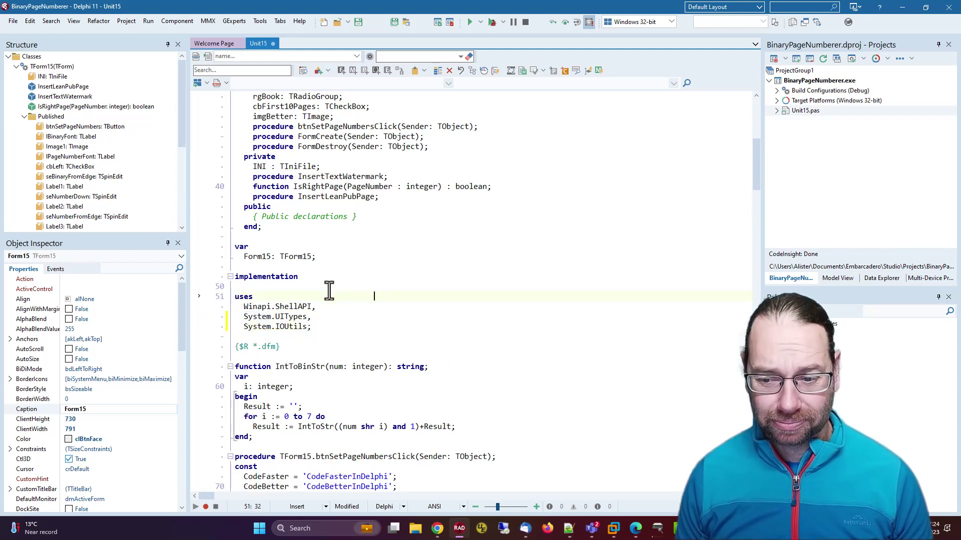
click(335, 315)
key(shift+alt+u)
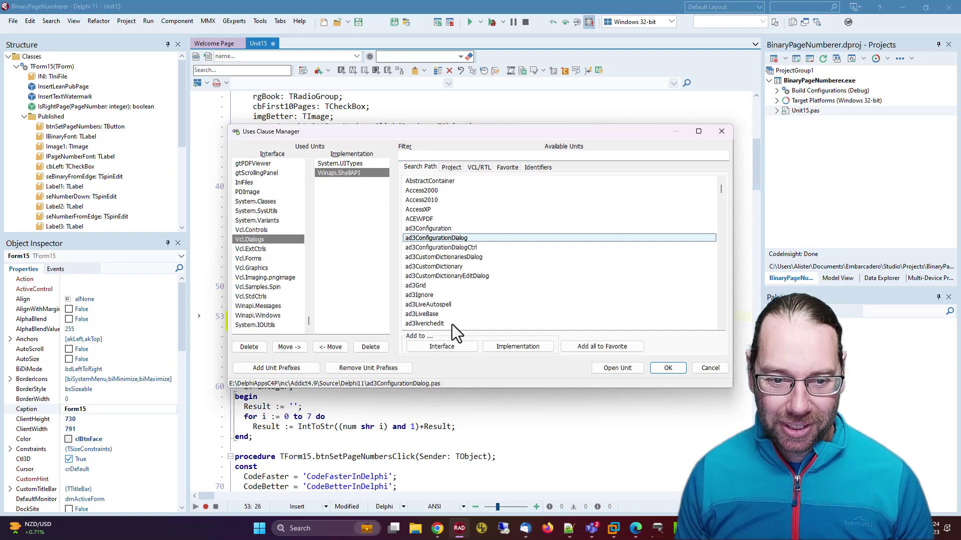
- Apply System.IOUtils to the interface uses, check it there, and return to the form designer
click(668, 367)
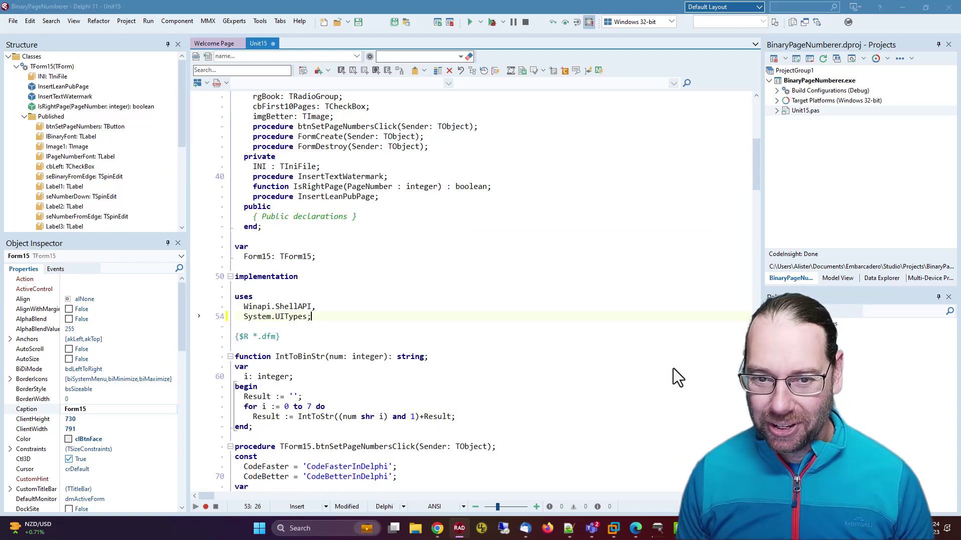
click(300, 317)
key(ctrl+shift+Up)
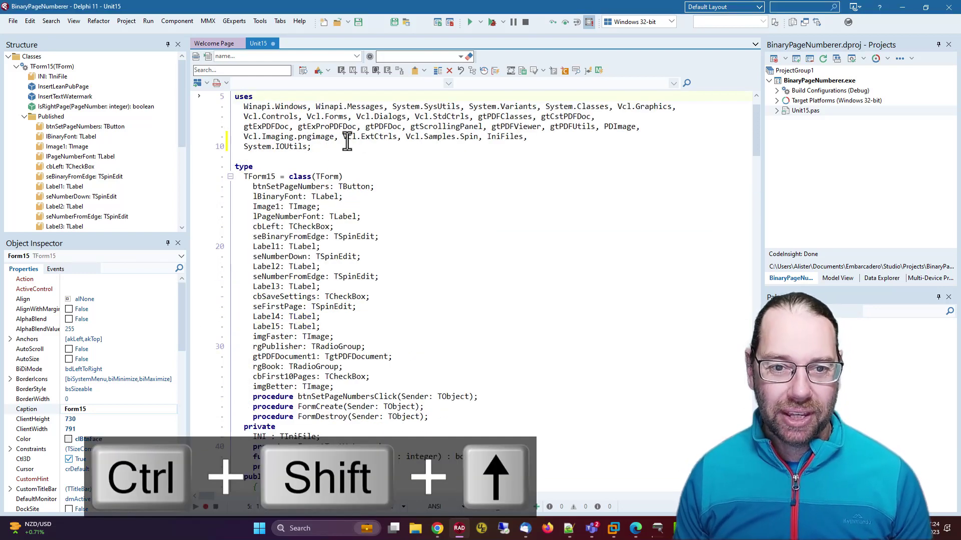
drag(312, 146, 244, 146)
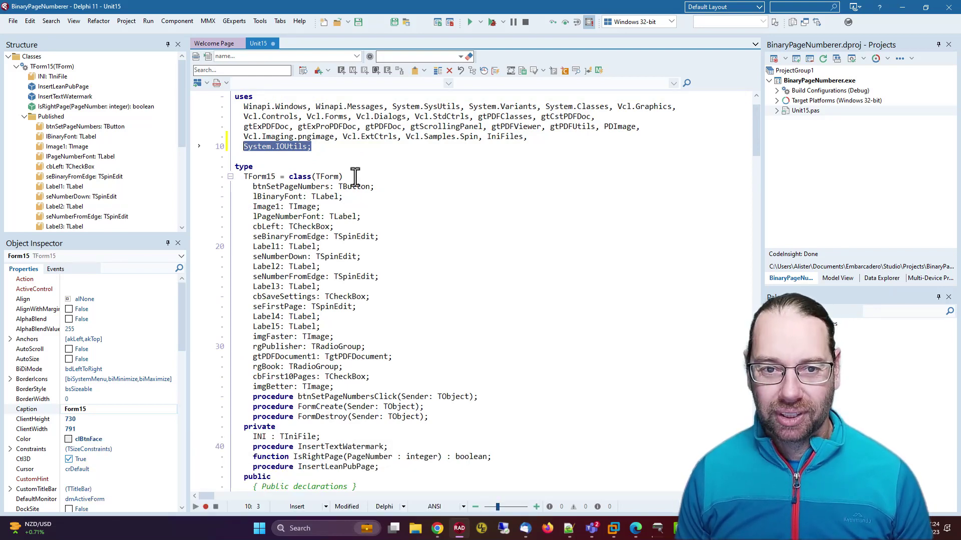
click(362, 155)
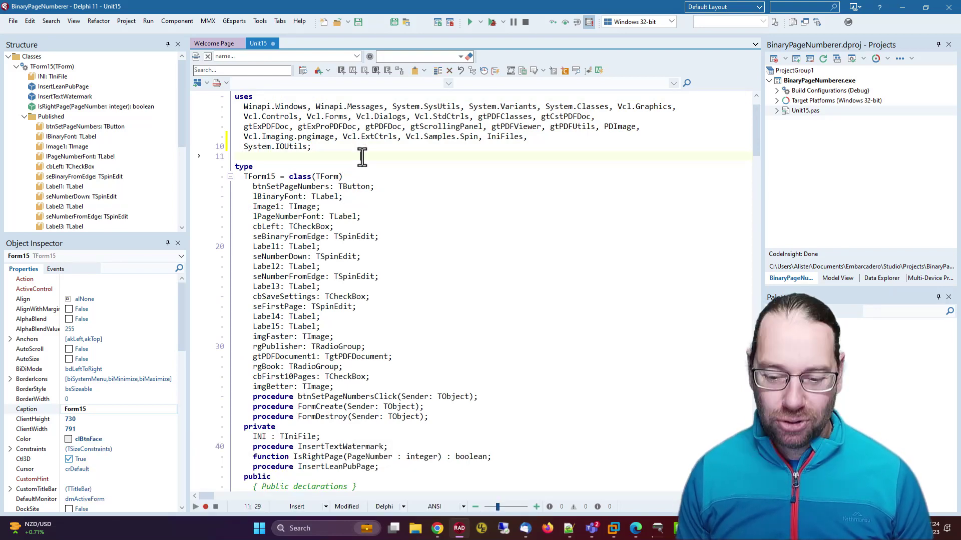
key(F12)
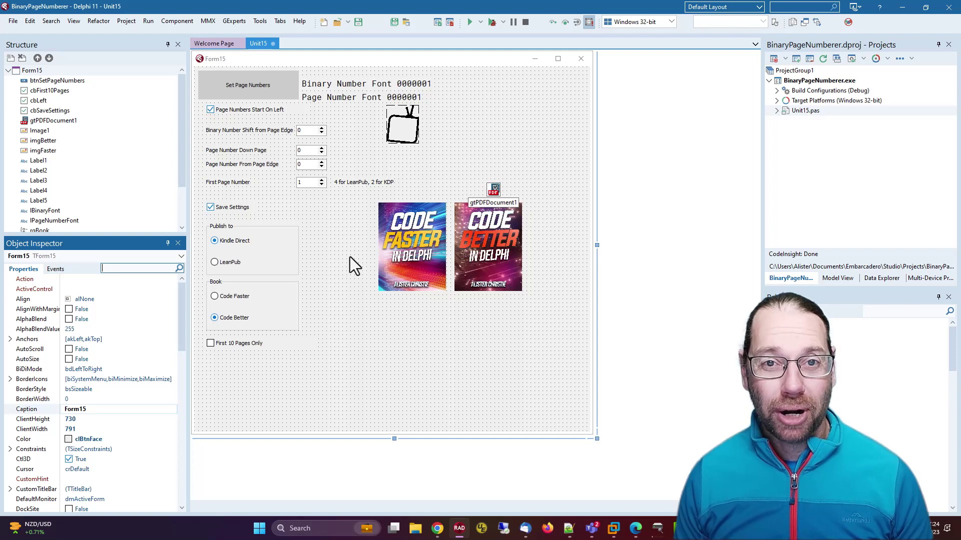
click(426, 239)
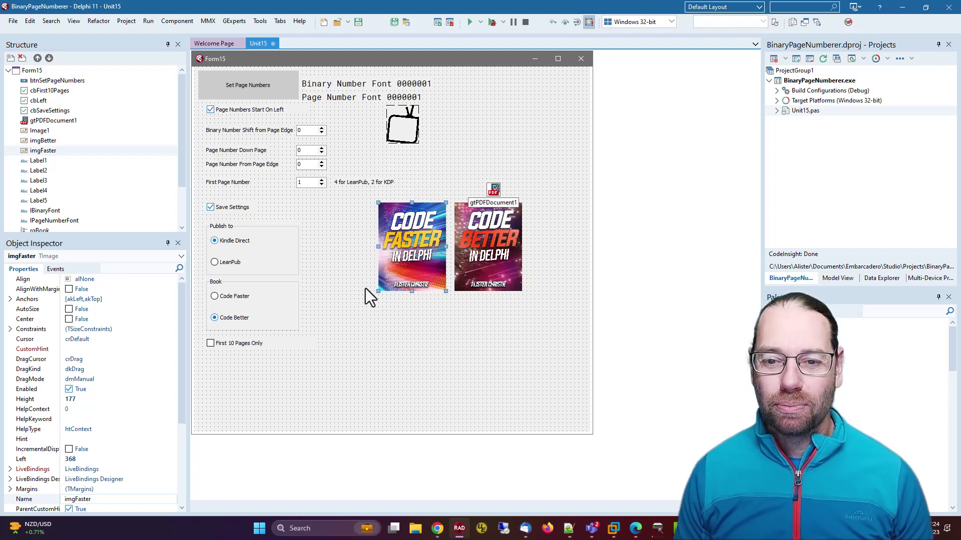
click(479, 238)
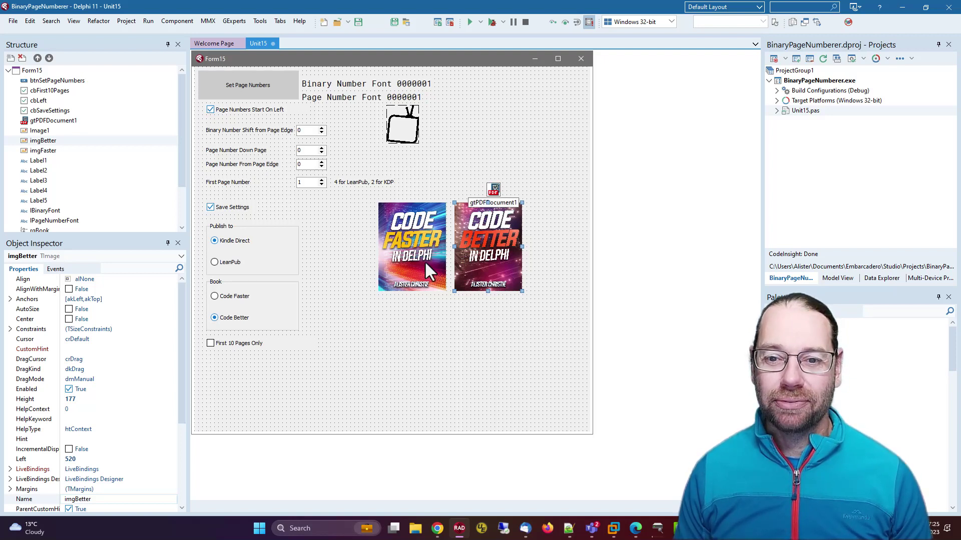
click(466, 166)
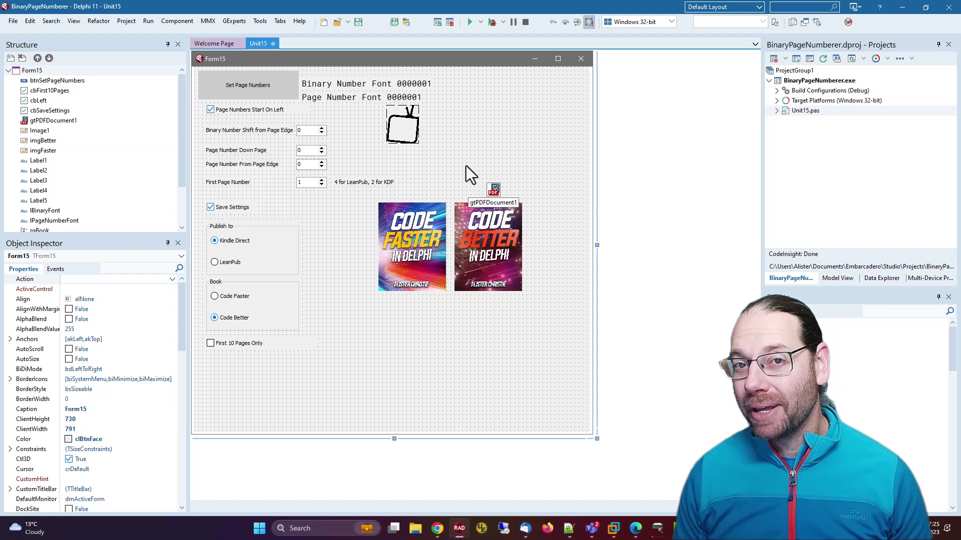